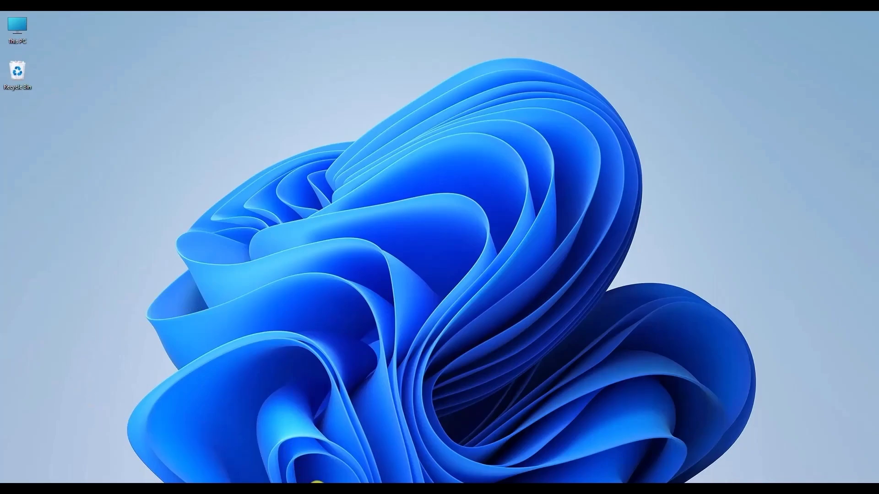
Step: Filter Task Manager by 'goo', end the Google Chrome task, then clear the filter and close it
key(super+x)
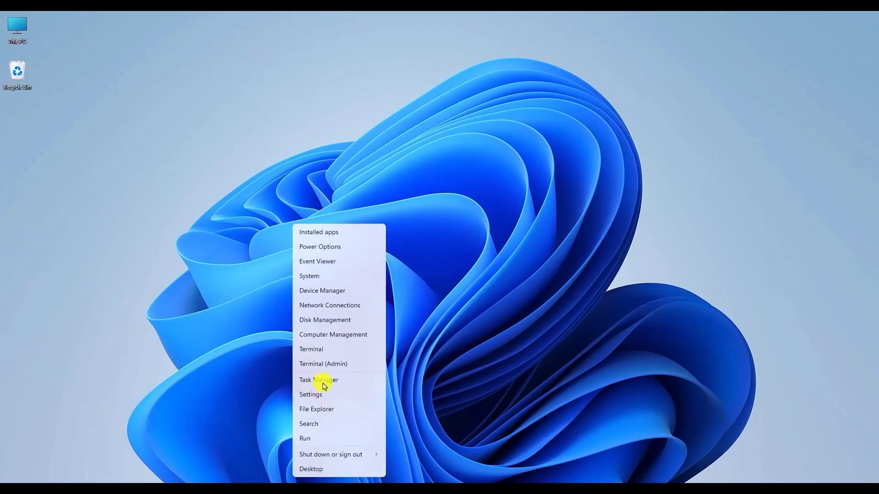
click(331, 382)
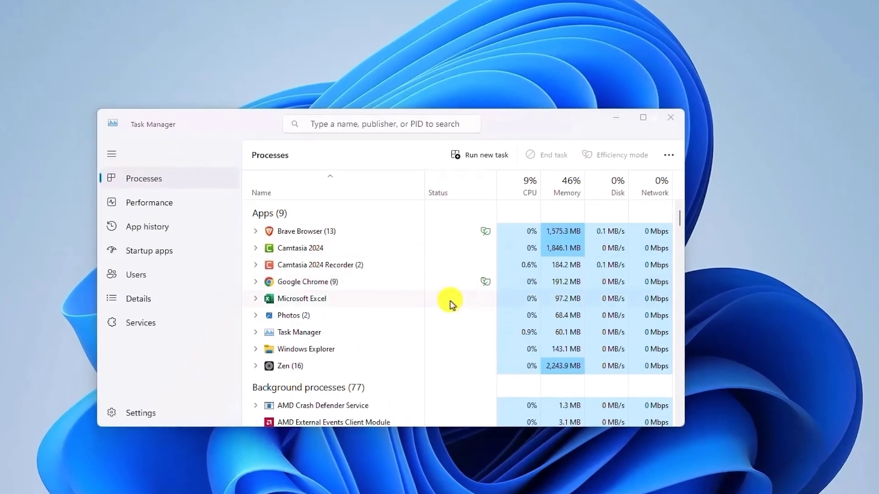
click(395, 124)
text(goo)
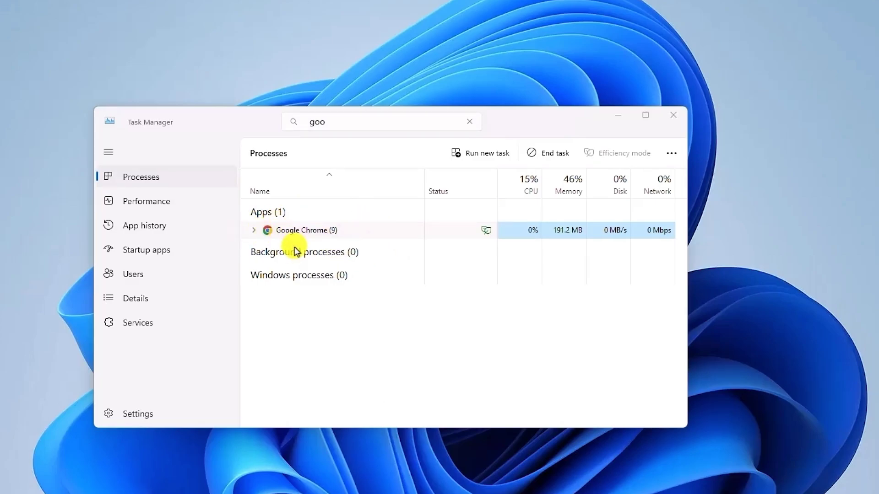
right_click(344, 235)
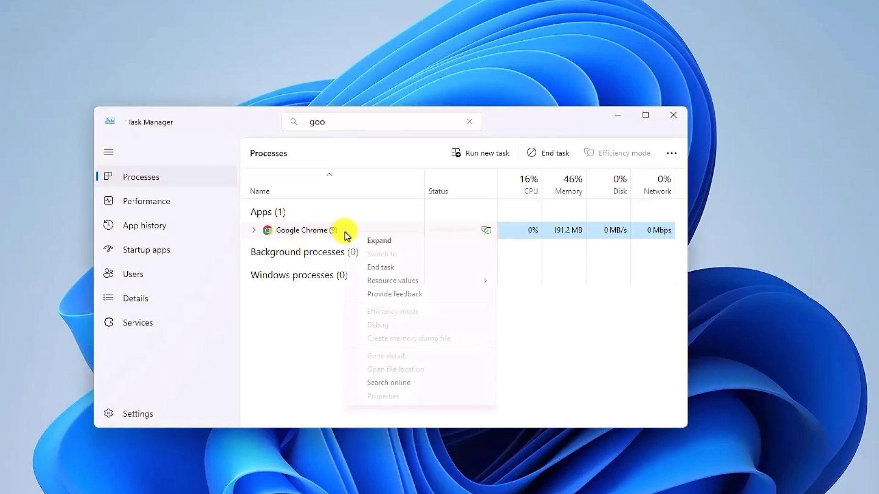
click(420, 267)
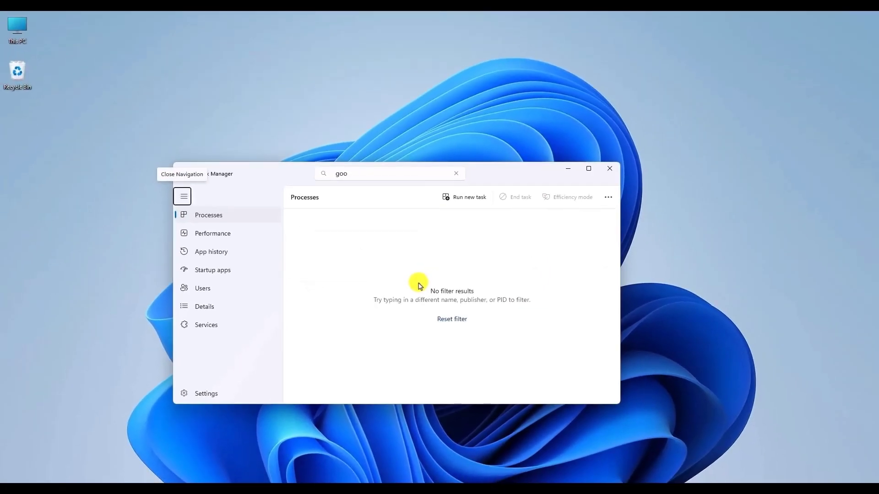
click(457, 168)
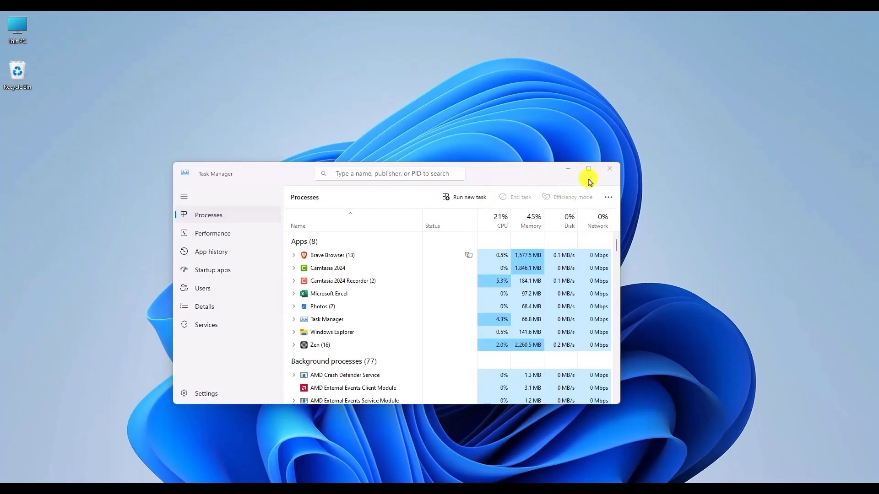
click(609, 169)
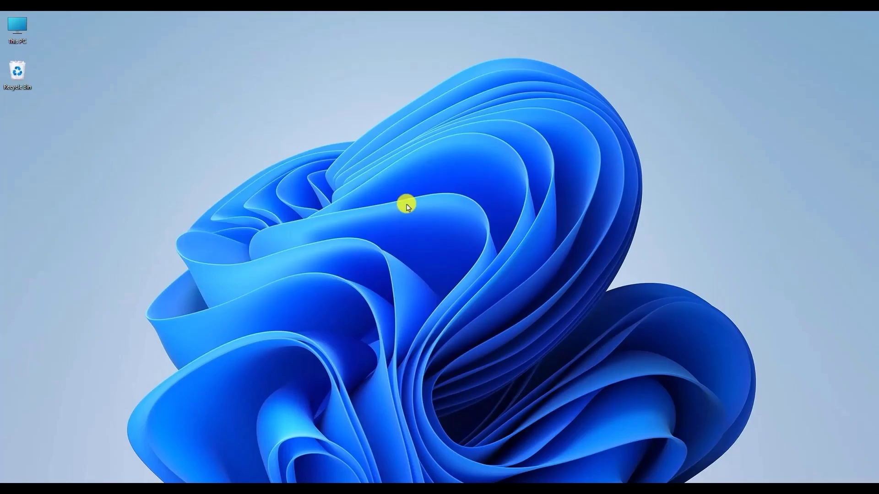
Step: Search Start for 'g' and open the file location of the Google Chrome best match
key(super)
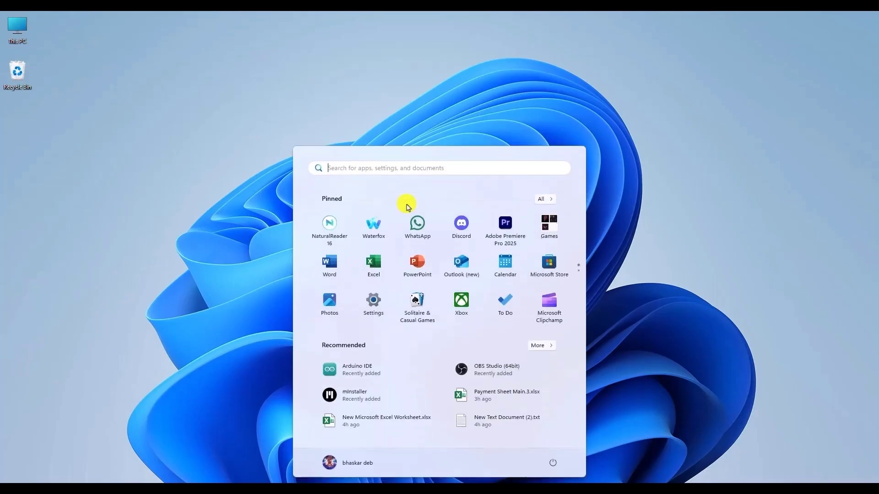
text(g)
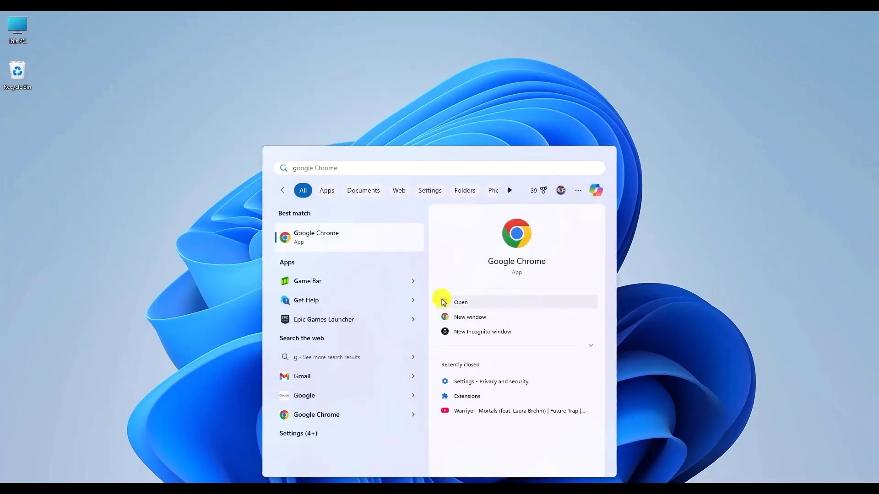
right_click(380, 241)
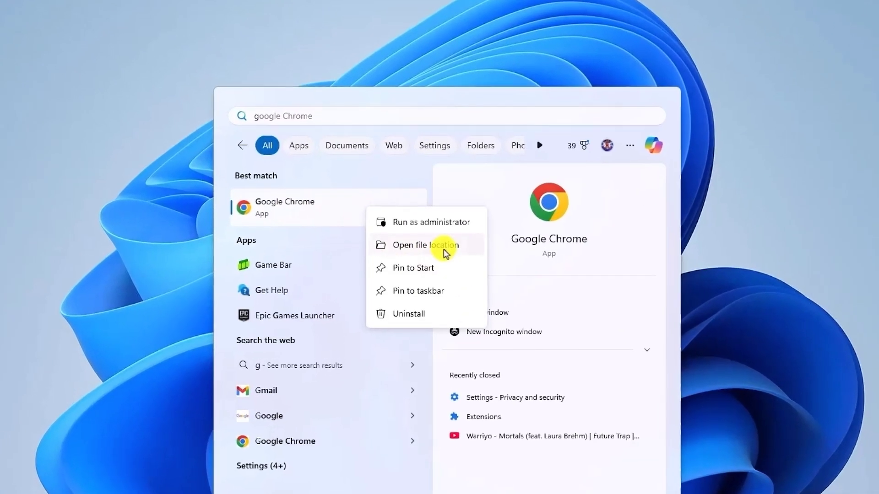
click(428, 250)
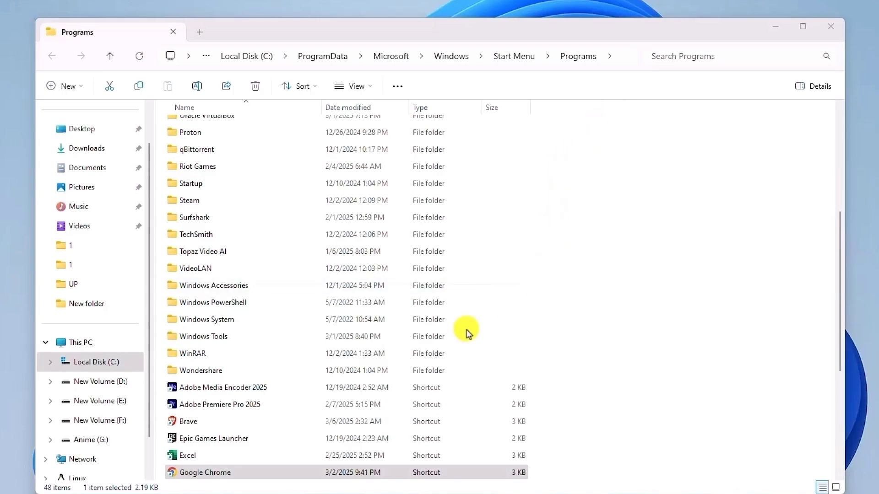
Step: From the Google Chrome shortcut in Start Menu\Programs, open the Program Files folder containing chrome.exe
scroll(228, 457, down, 2)
click(227, 370)
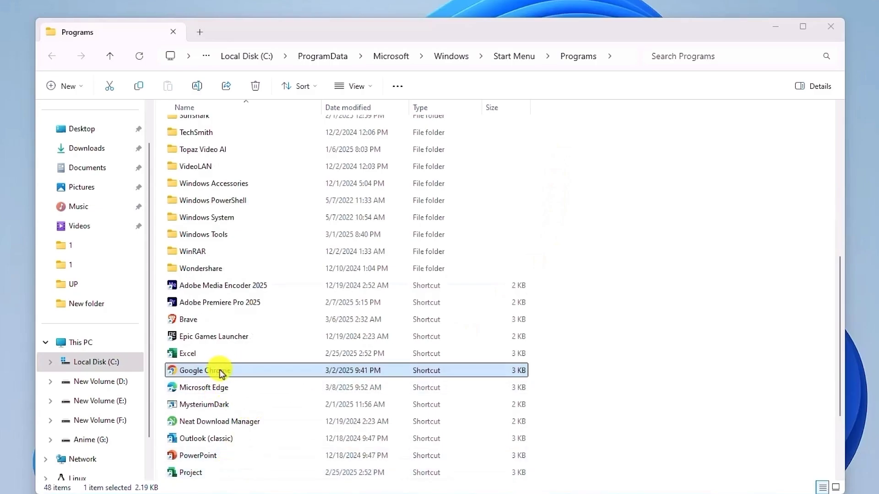
click(202, 30)
scroll(383, 295, up, 2)
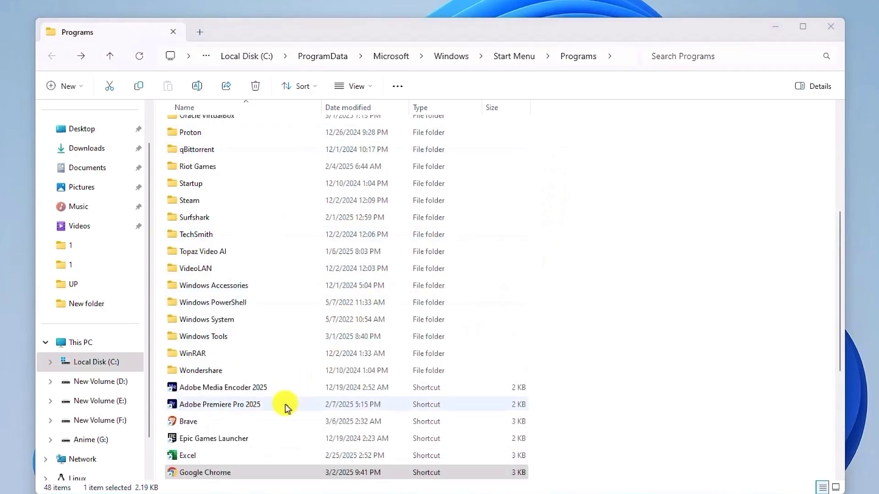
scroll(247, 412, down, 1)
click(212, 421)
right_click(213, 422)
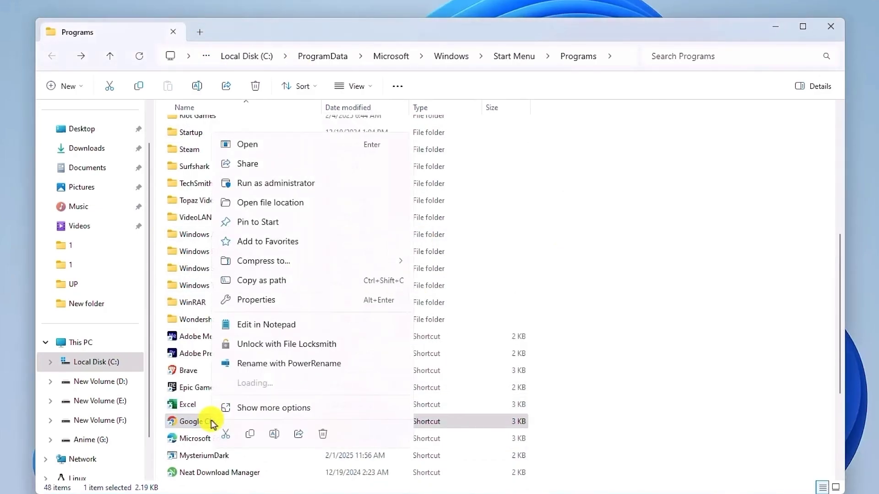
click(288, 204)
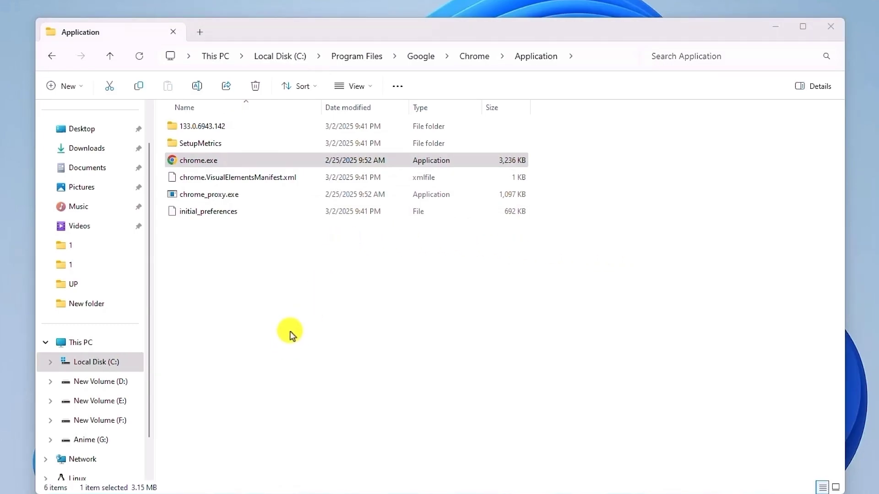
Step: Rename chrome.exe to 'chrome 1.exe' using the Show more options menu
right_click(182, 168)
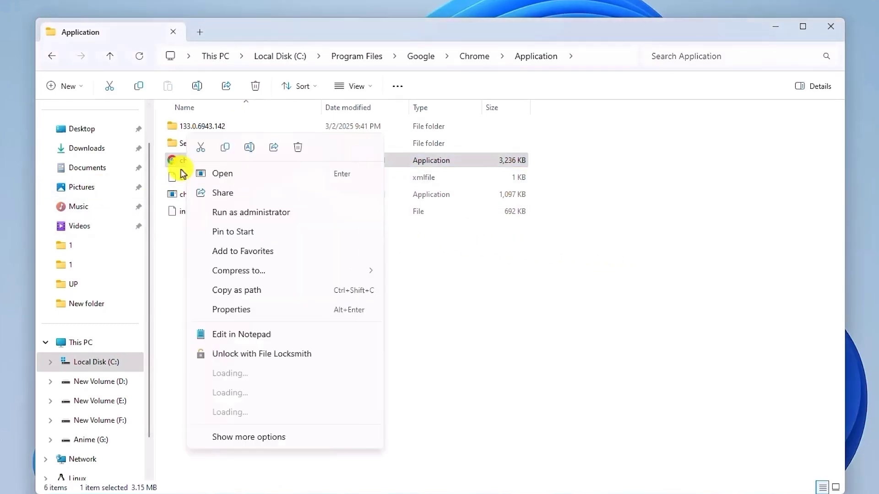
click(249, 417)
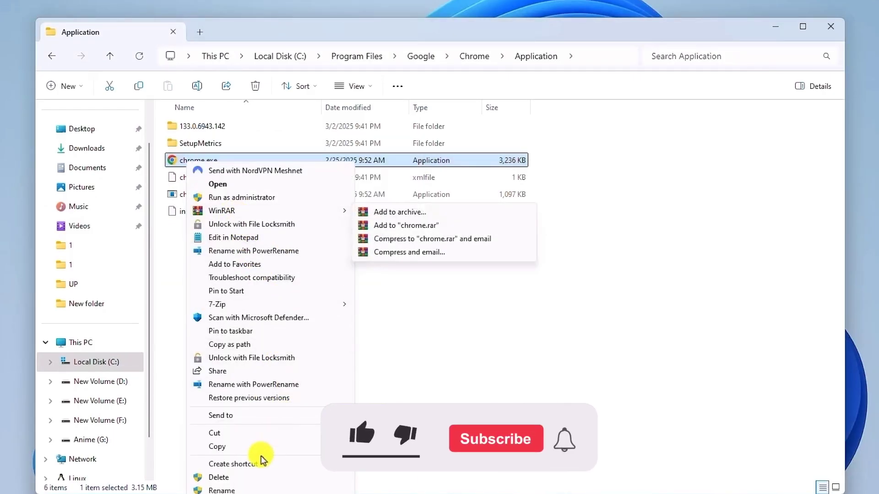
click(235, 491)
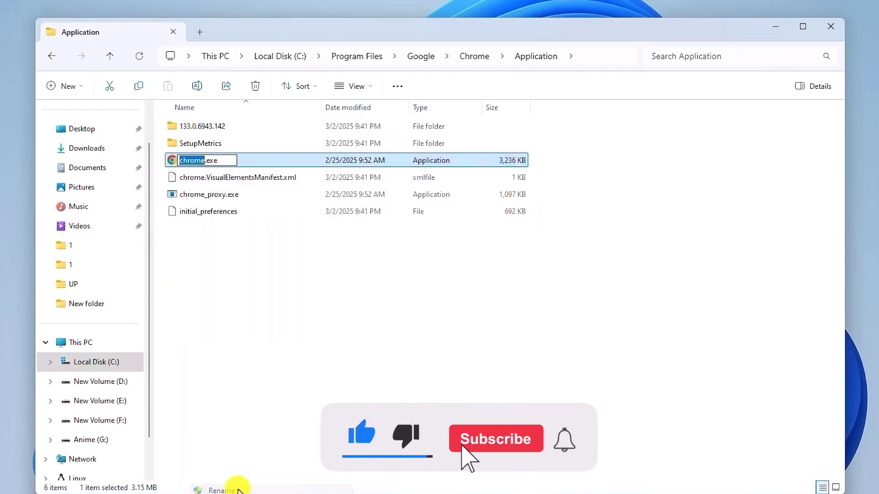
key(End)
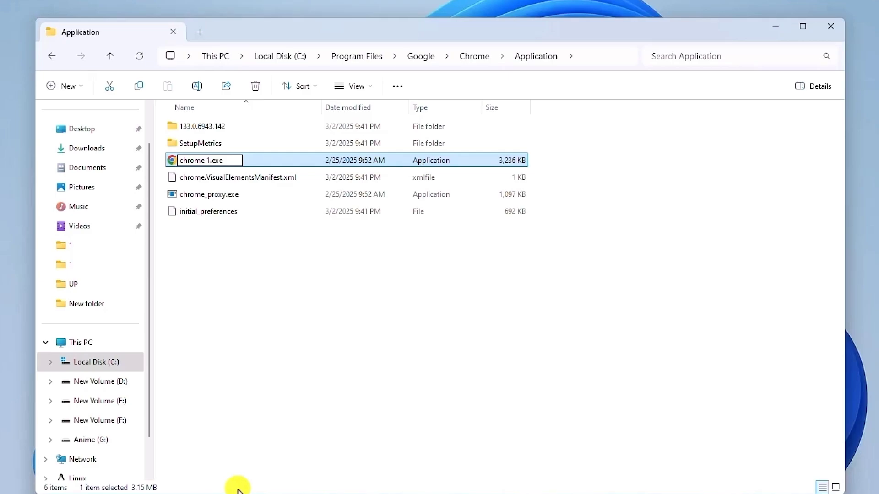
key(Return)
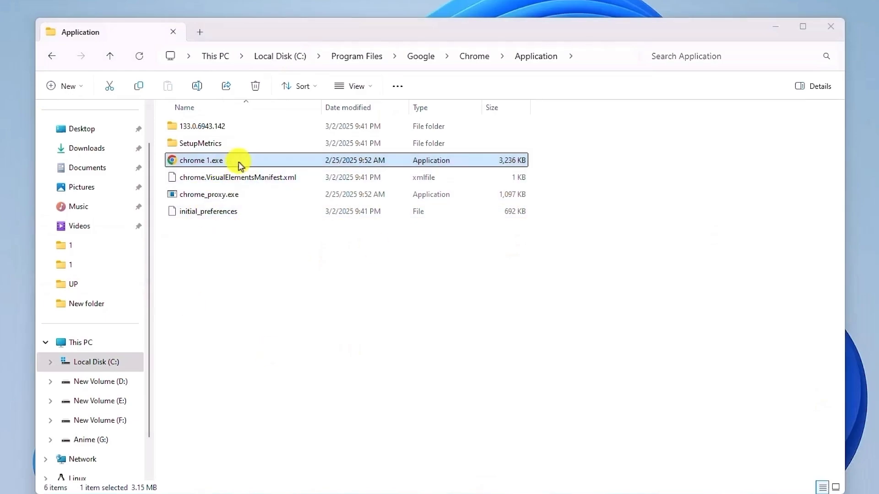
Step: Send a desktop shortcut for chrome 1.exe, then close the Application folder window
right_click(213, 160)
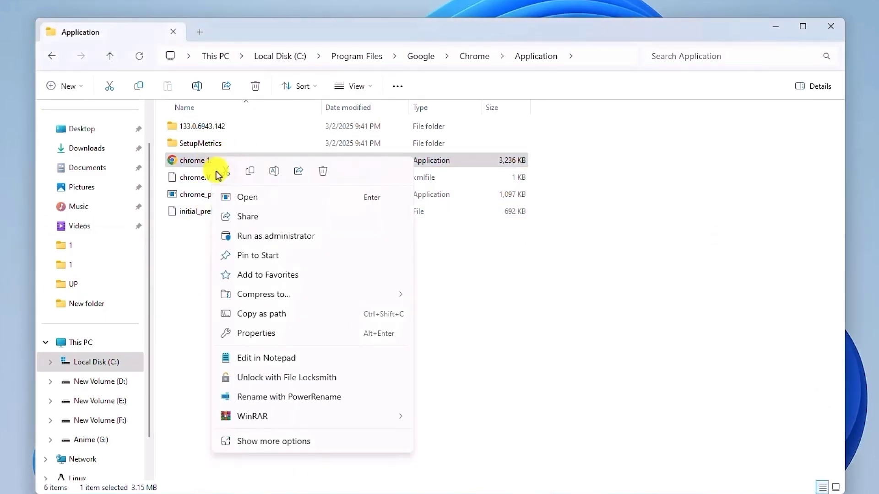
click(274, 441)
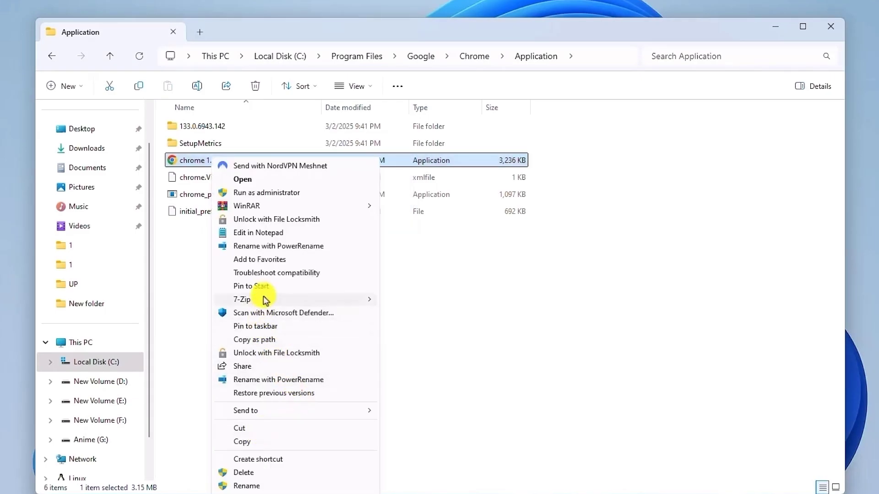
mouse_move(288, 411)
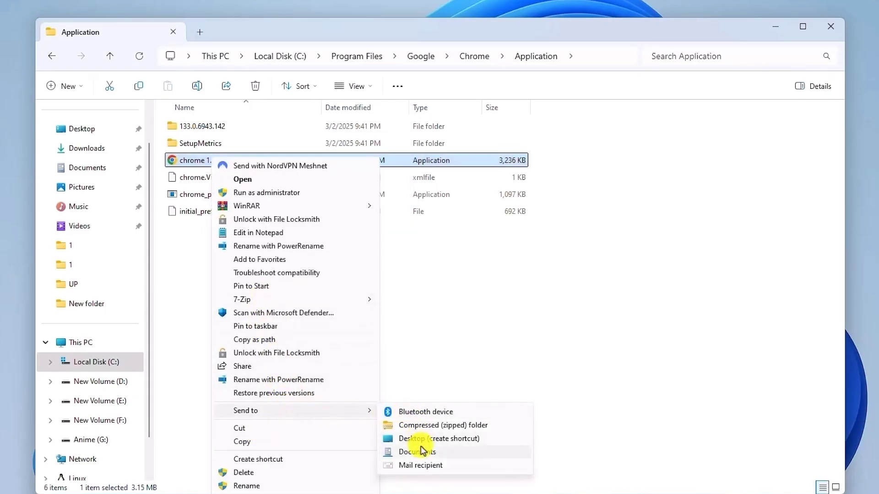
click(417, 440)
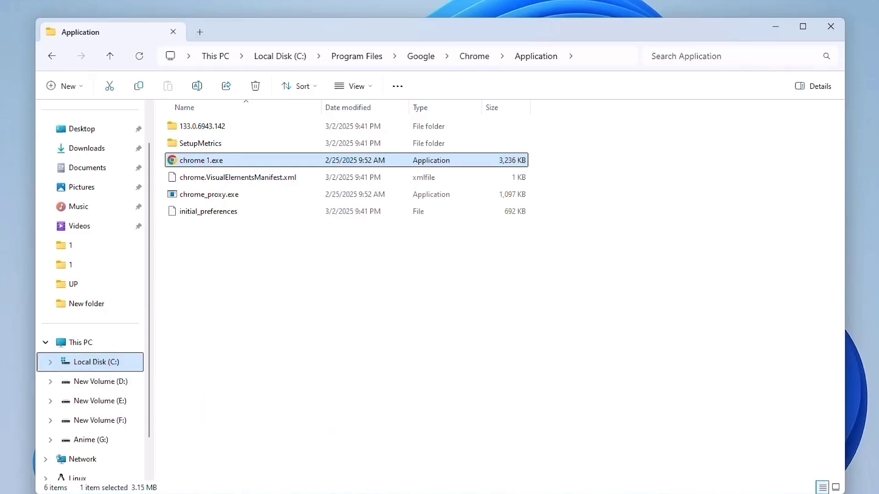
click(3, 48)
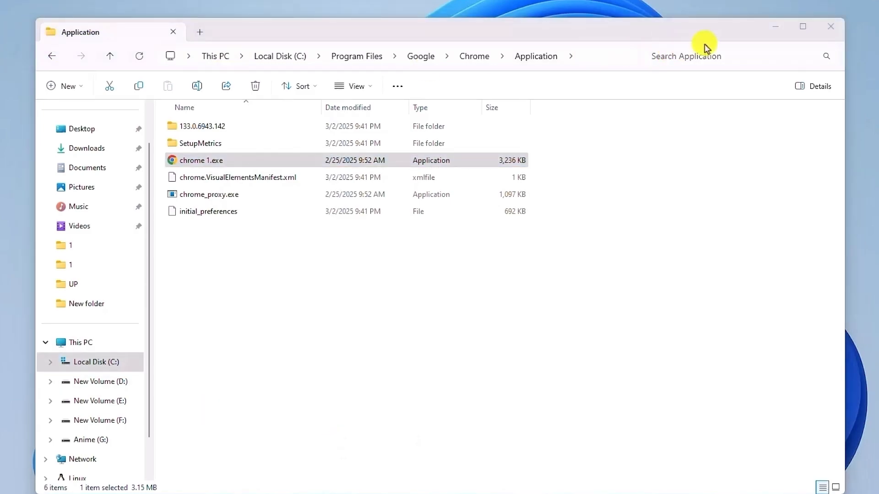
click(828, 27)
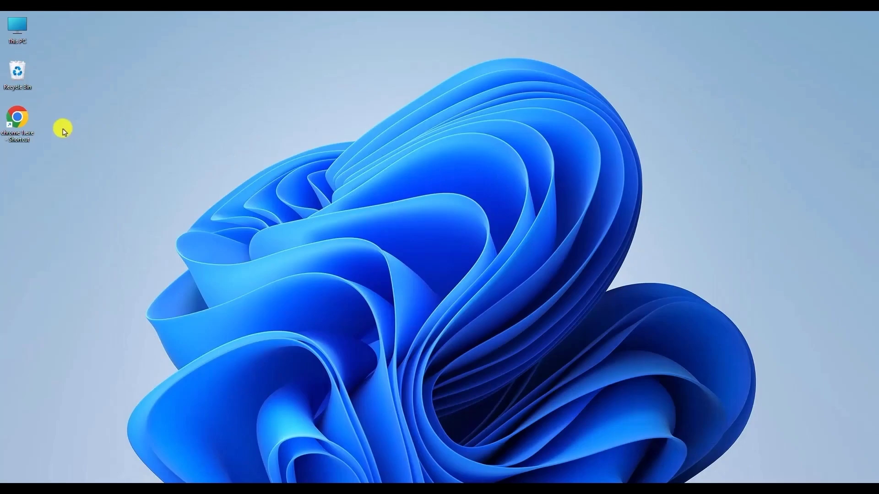
double_click(20, 130)
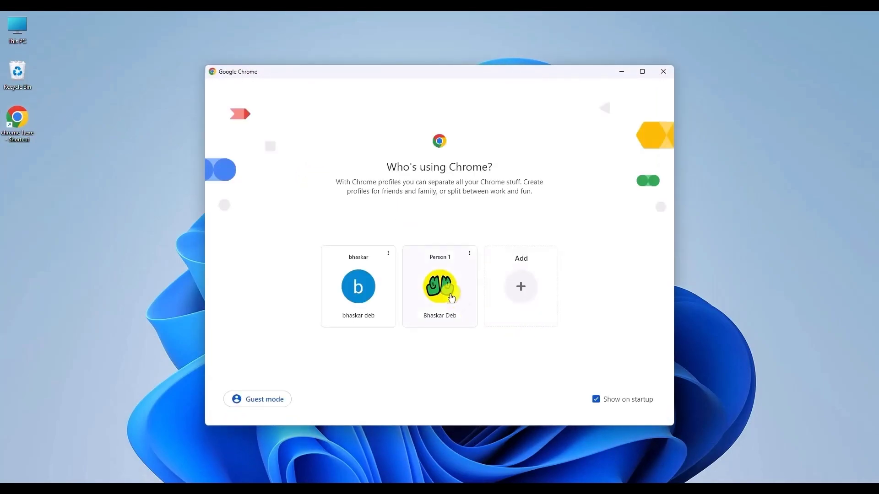
click(451, 298)
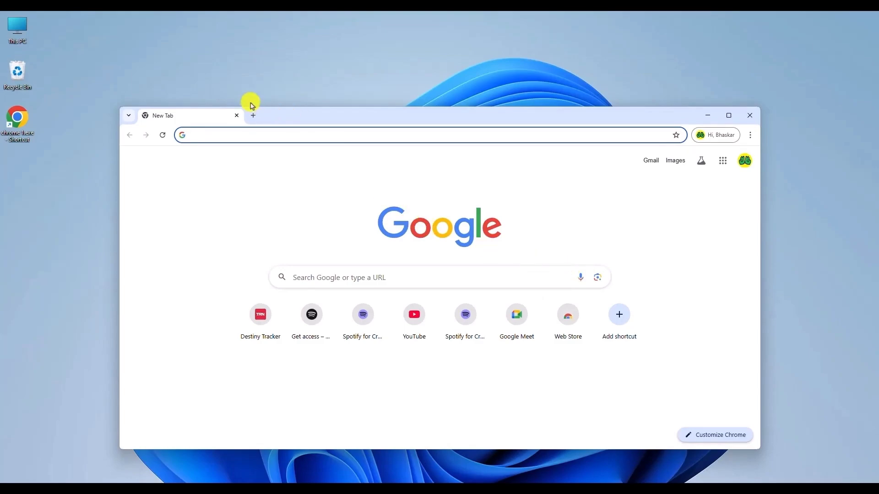
click(399, 59)
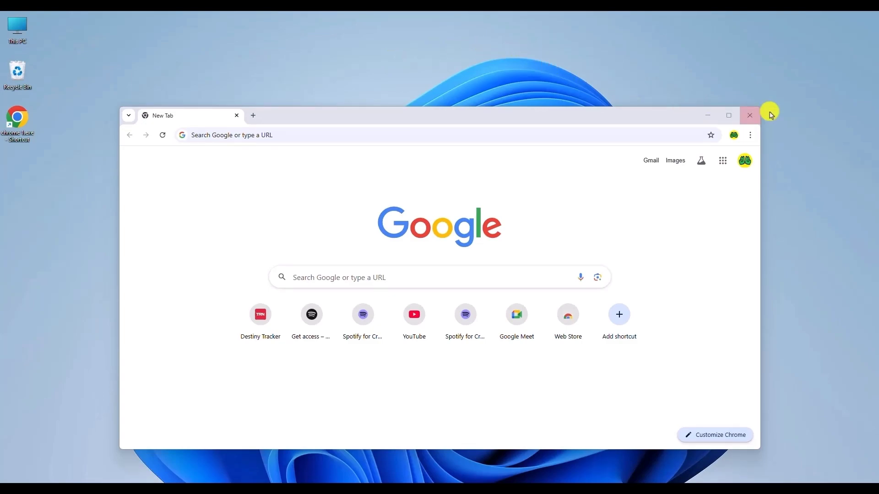
click(749, 116)
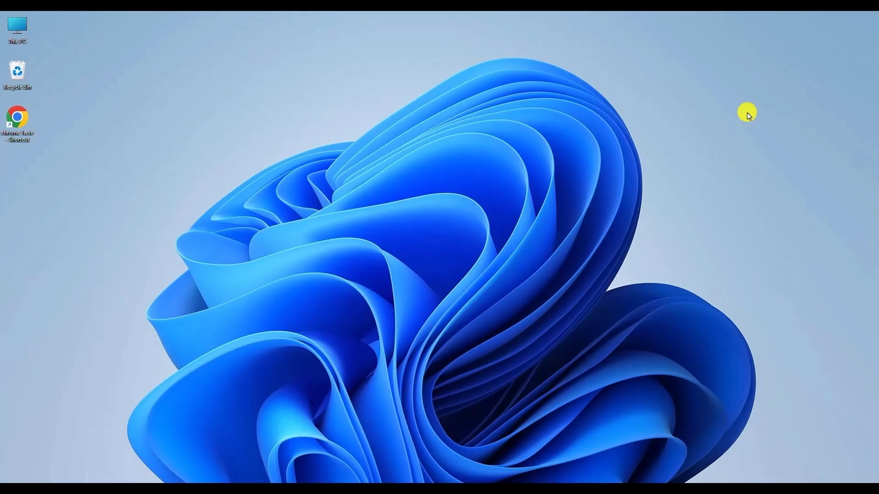
Step: Launch Microsoft Edge from Start and go to google.com/chrome
key(super)
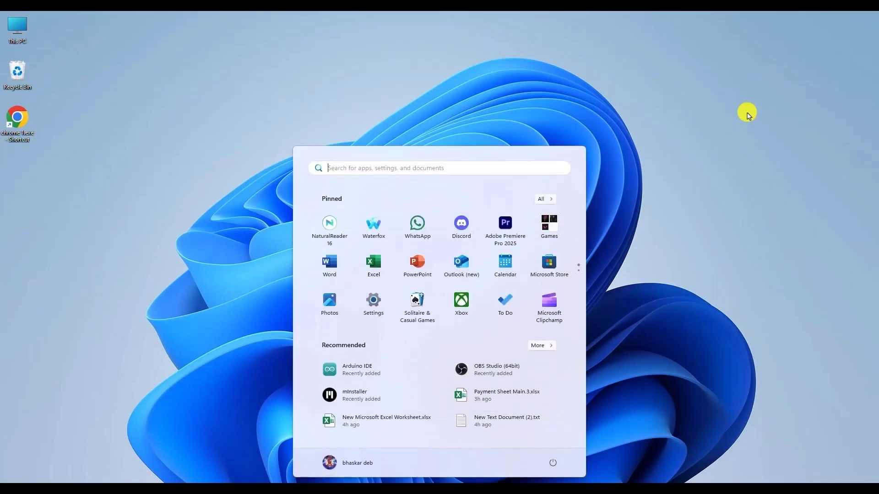
text(e.com/chrome)
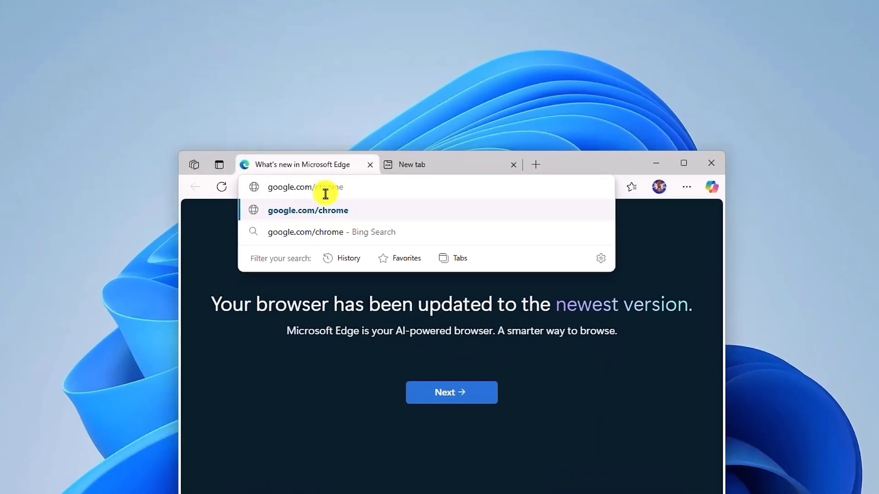
click(156, 43)
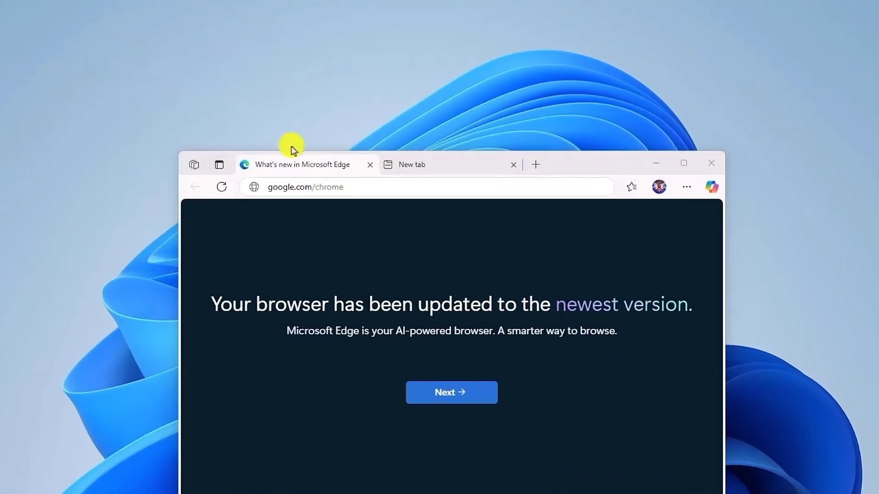
click(358, 188)
key(Return)
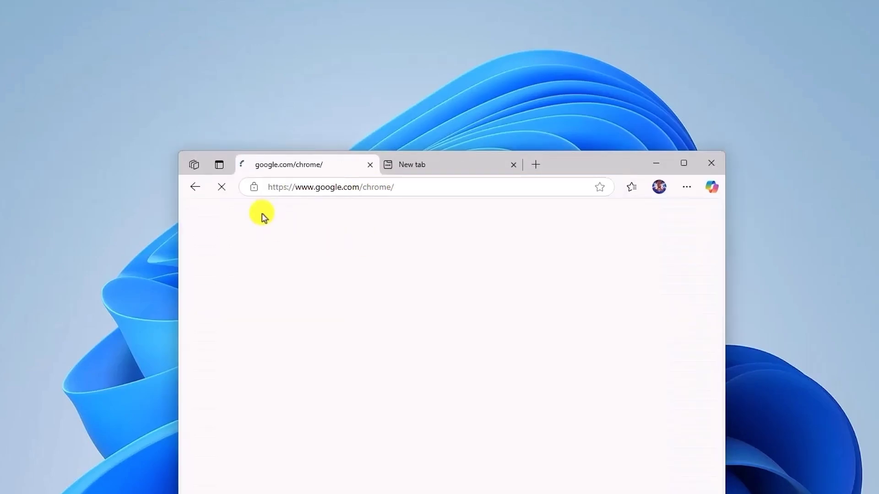
Step: Maximize Edge, download the Chrome installer ChromeSetup (1).exe, then restore the window size
click(683, 164)
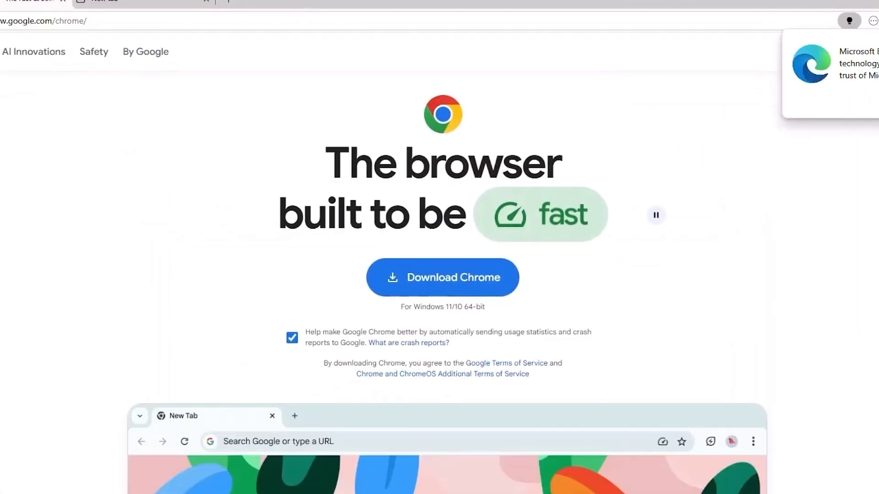
click(426, 280)
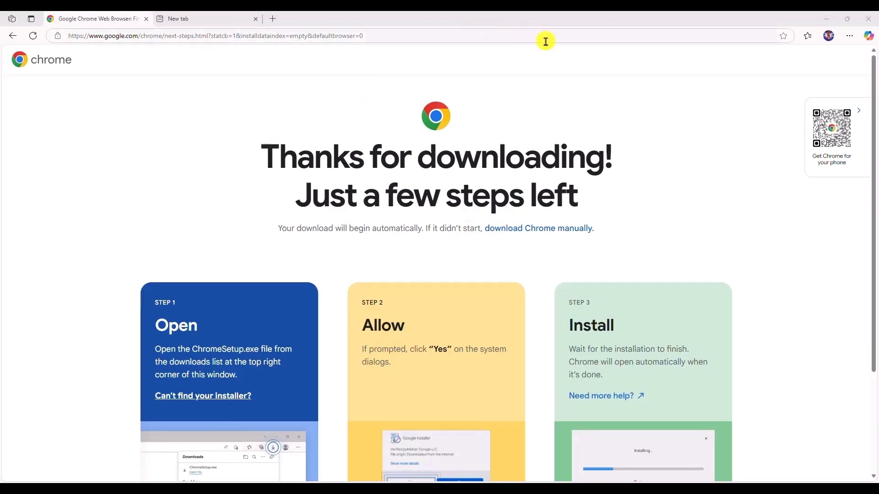
click(847, 19)
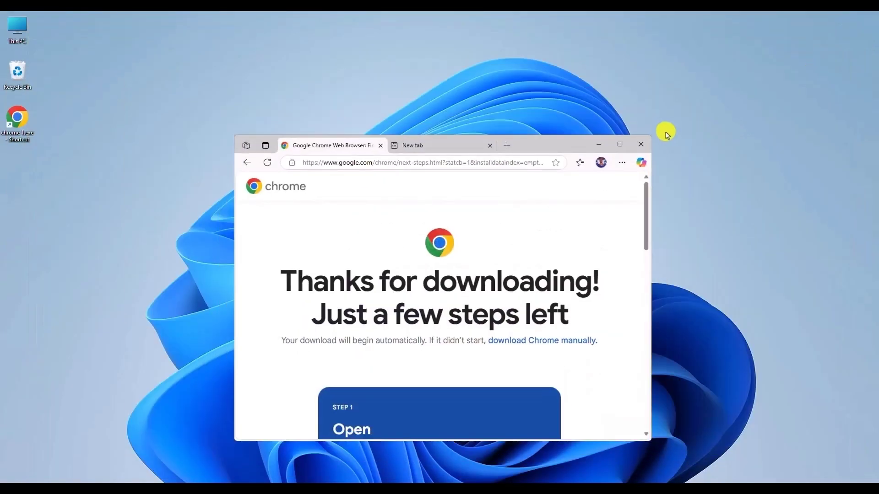
Step: Minimize Edge to reveal the desktop with the chrome 1.exe shortcut
click(599, 142)
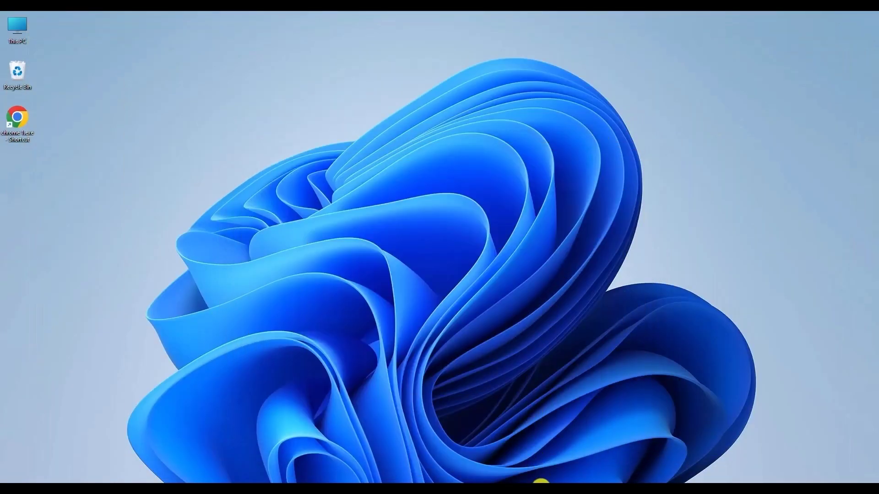